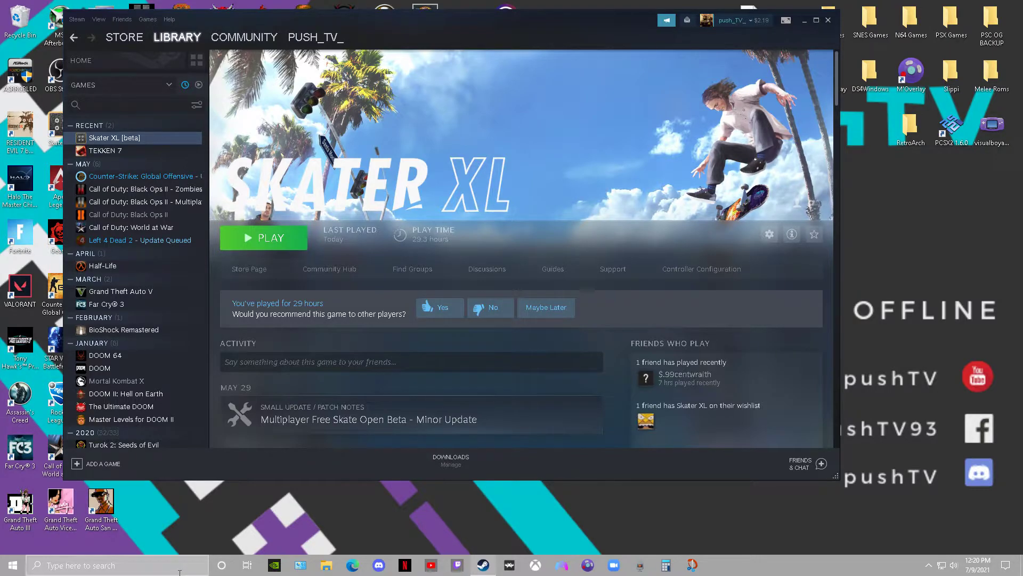
Step: Open the Windows search panel over Steam's Skater XL library page
left_click(177, 570)
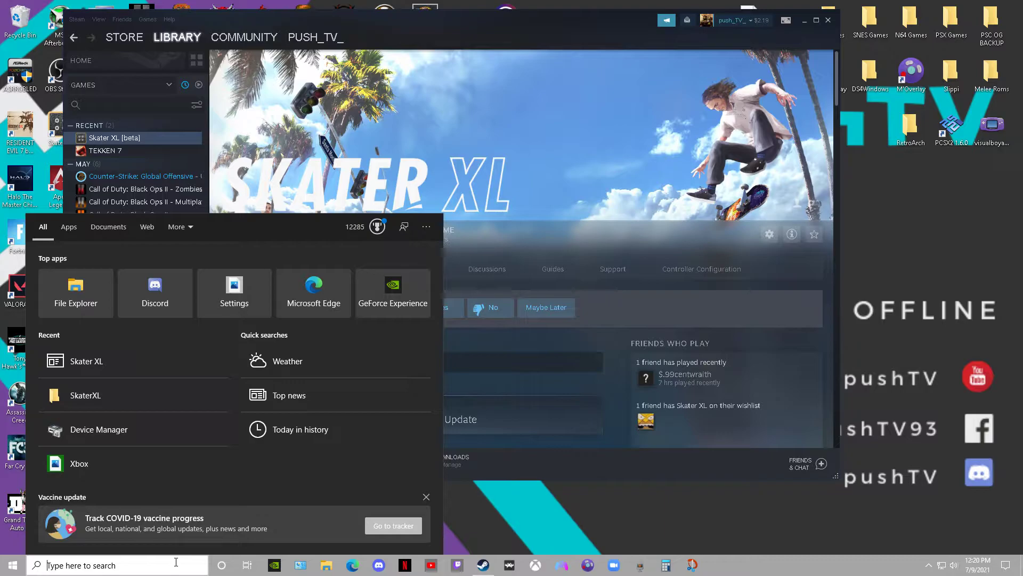
Step: Search 'devic' to open Device Manager and scroll to Human Interface Devices
type("devic")
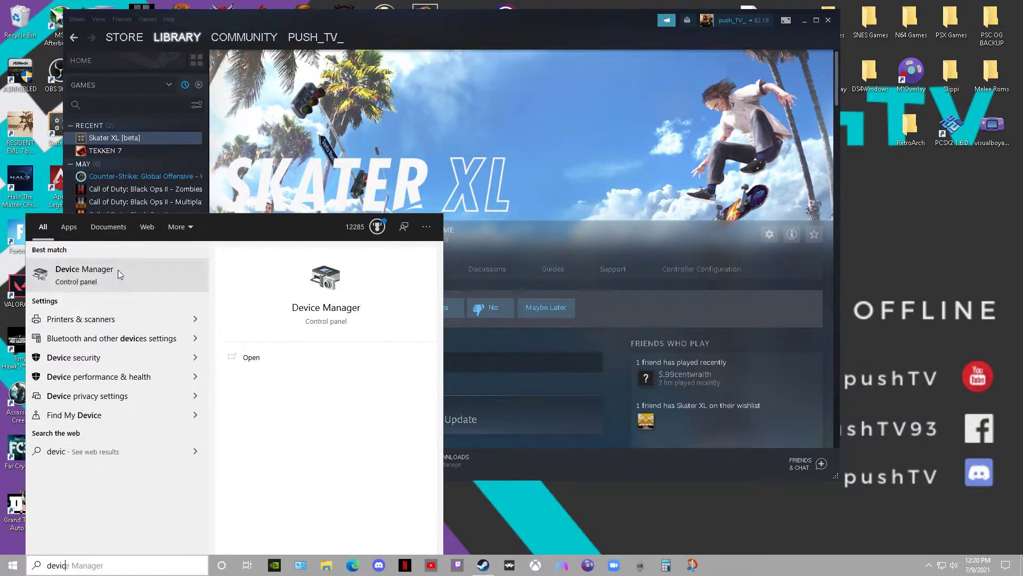
left_click(117, 269)
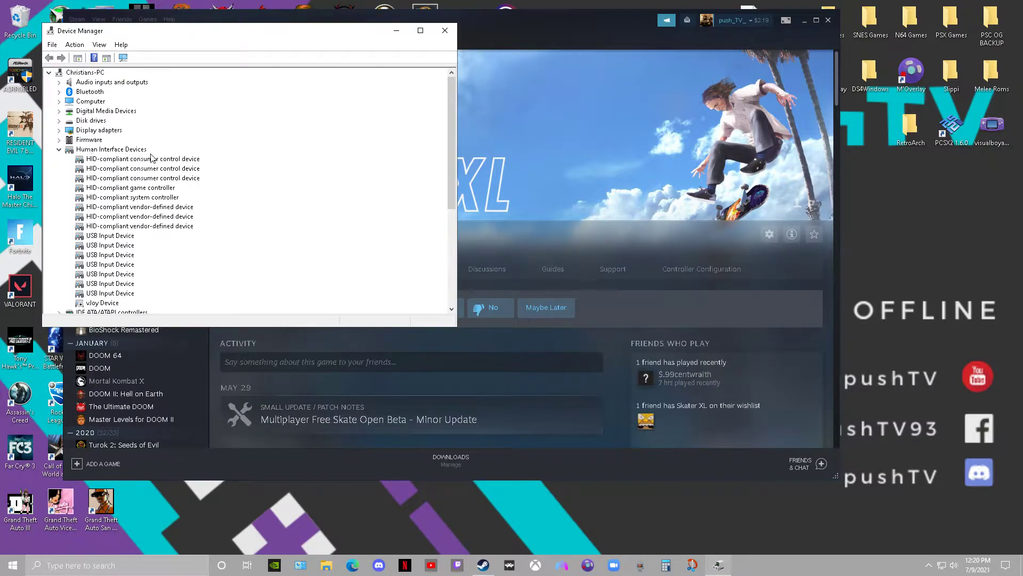
scroll(167, 203, "down", 1)
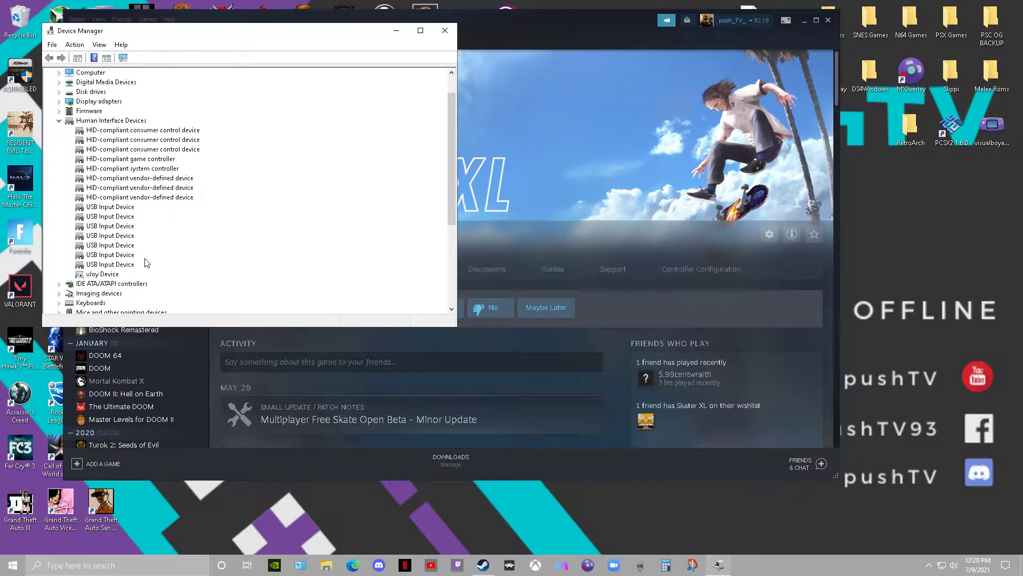
Step: Check the vJoy Device, USB Input Device and HID-compliant game controller context options, confirming vJoy shows Enable device
right_click(111, 276)
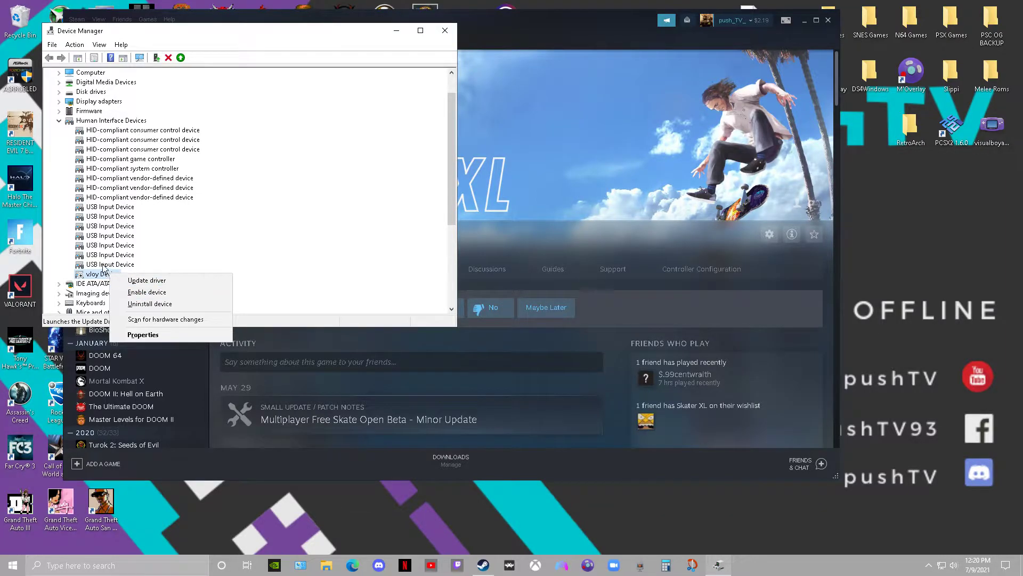
right_click(104, 266)
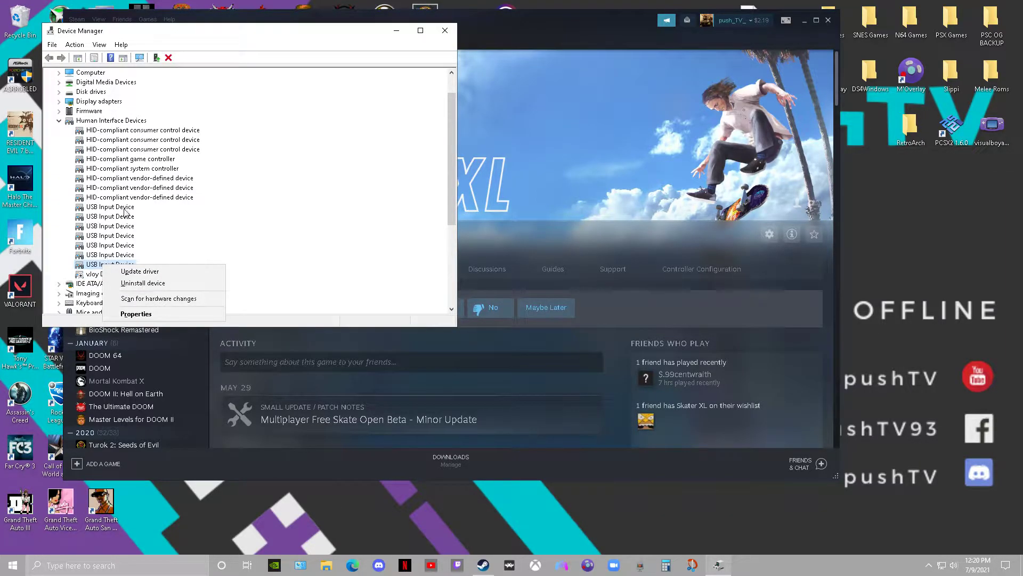
right_click(137, 160)
right_click(139, 160)
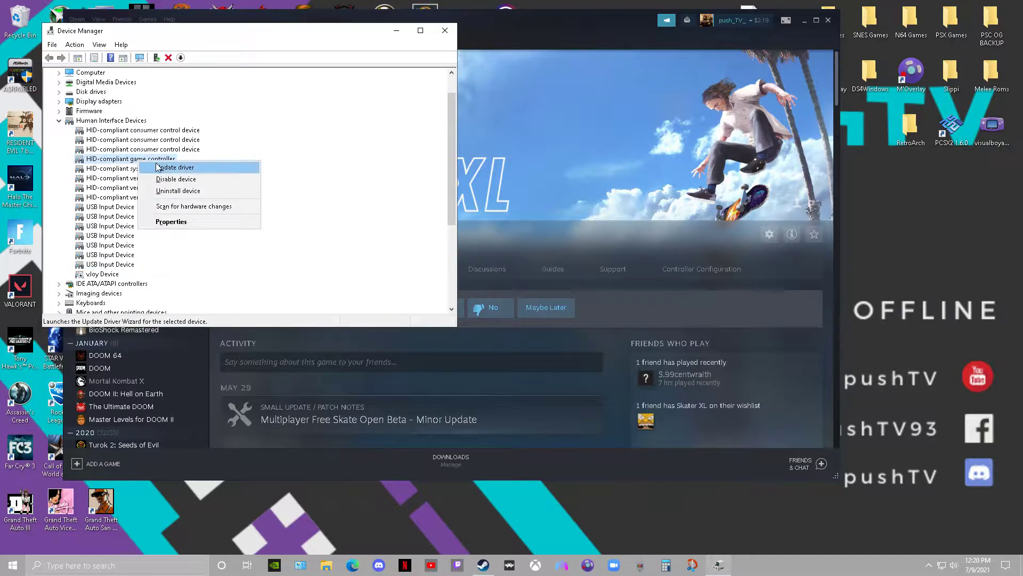
right_click(112, 275)
right_click(113, 276)
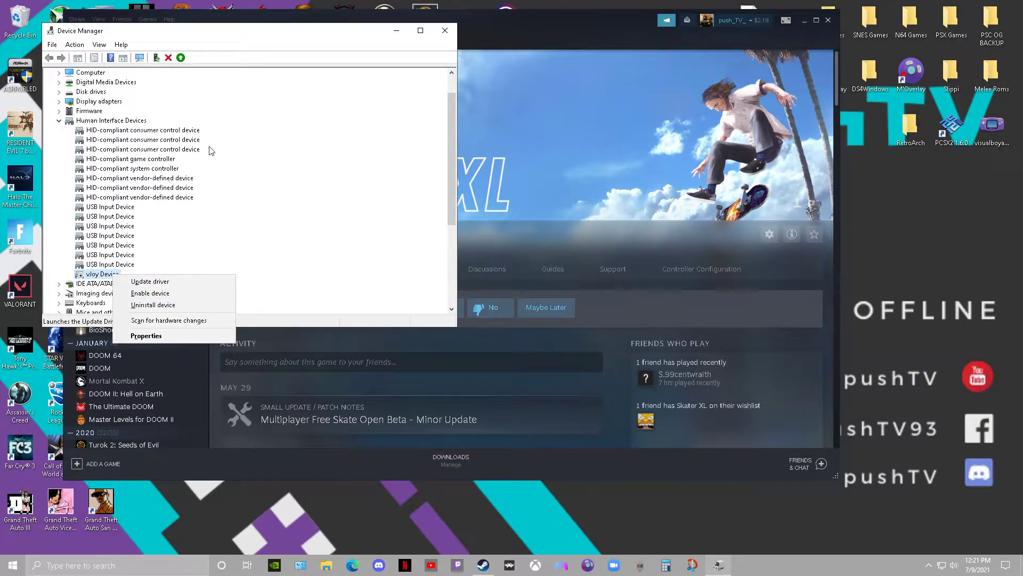
left_click(238, 47)
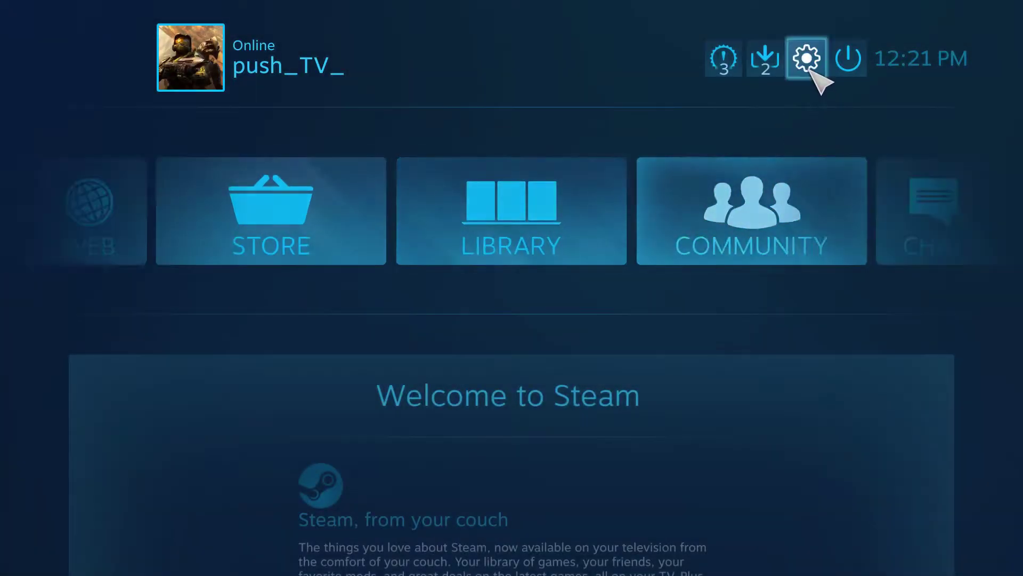
Step: Select the detected PlayStation 5 Controller in Controller Settings and submit its preferences
left_click(807, 59)
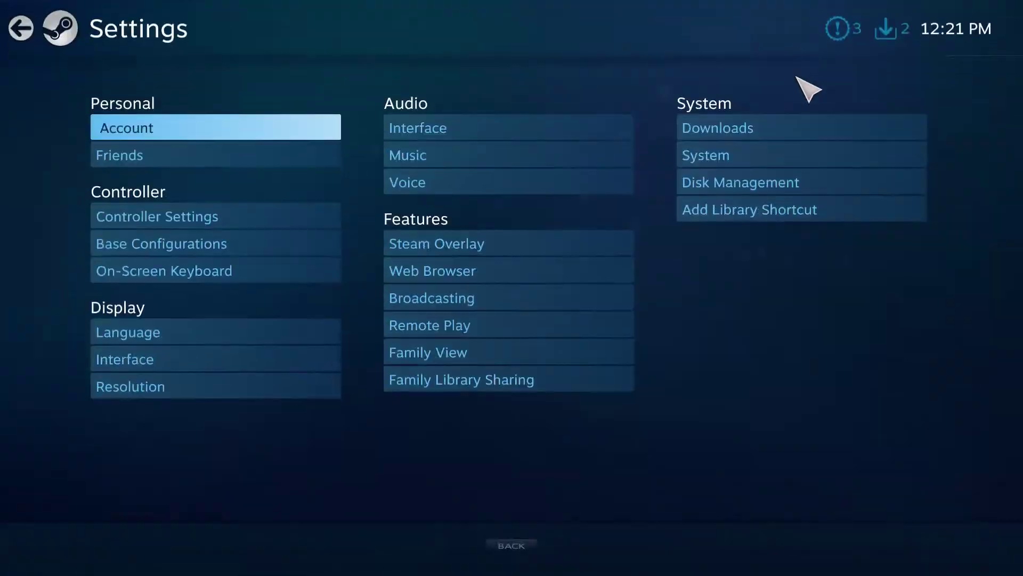
left_click(213, 216)
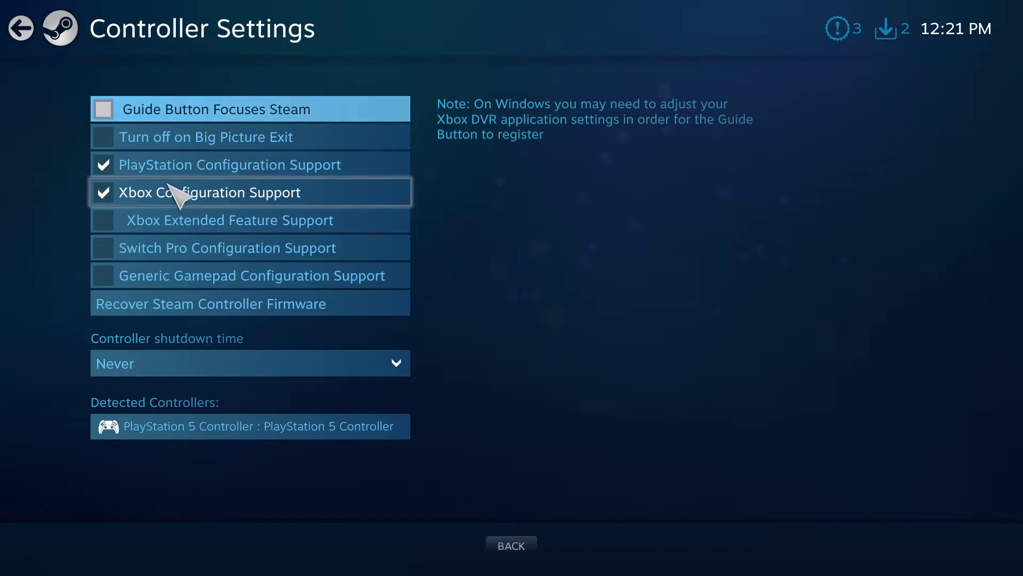
left_click(271, 420)
left_click(717, 116)
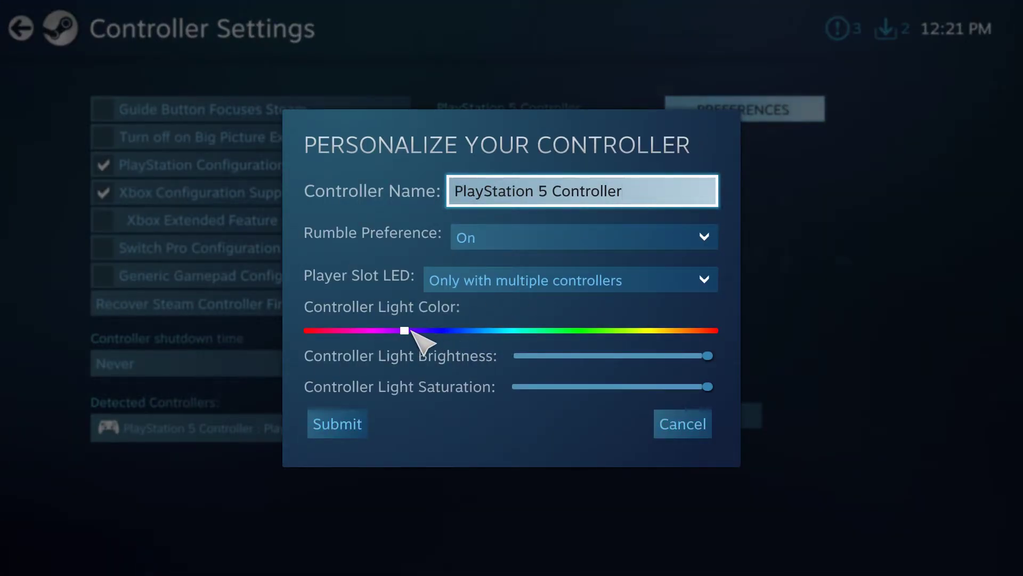
left_click(354, 421)
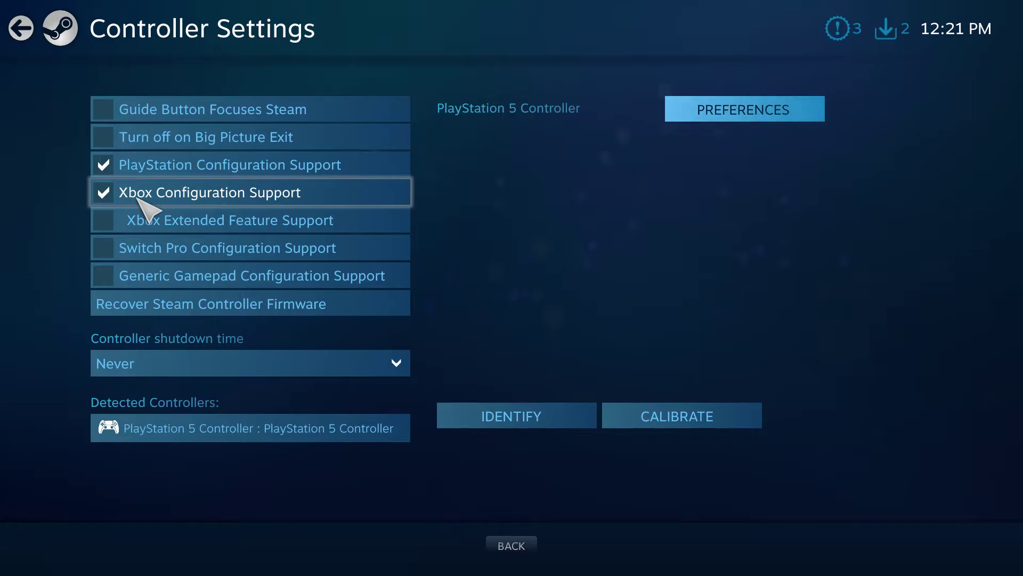
left_click(22, 29)
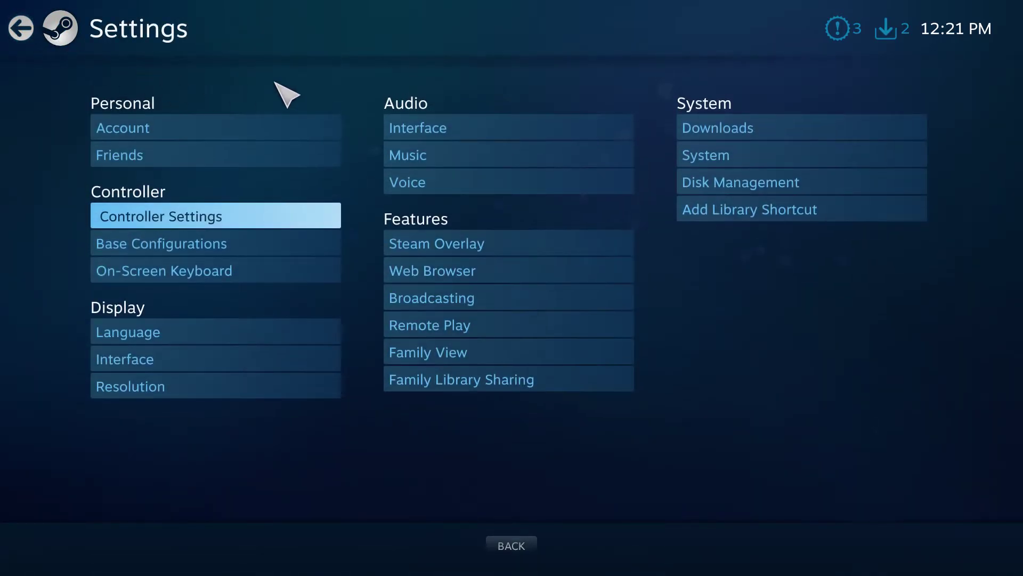
Step: Keep Skater XL's Steam Input controller setting at Global Setting (PS/Xbox)
left_click(21, 27)
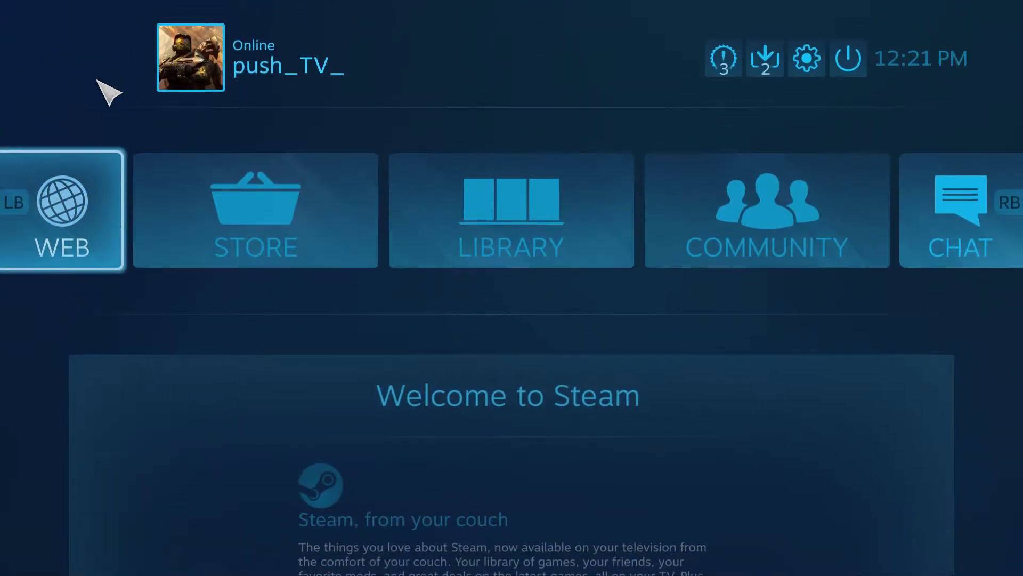
left_click(557, 255)
left_click(330, 208)
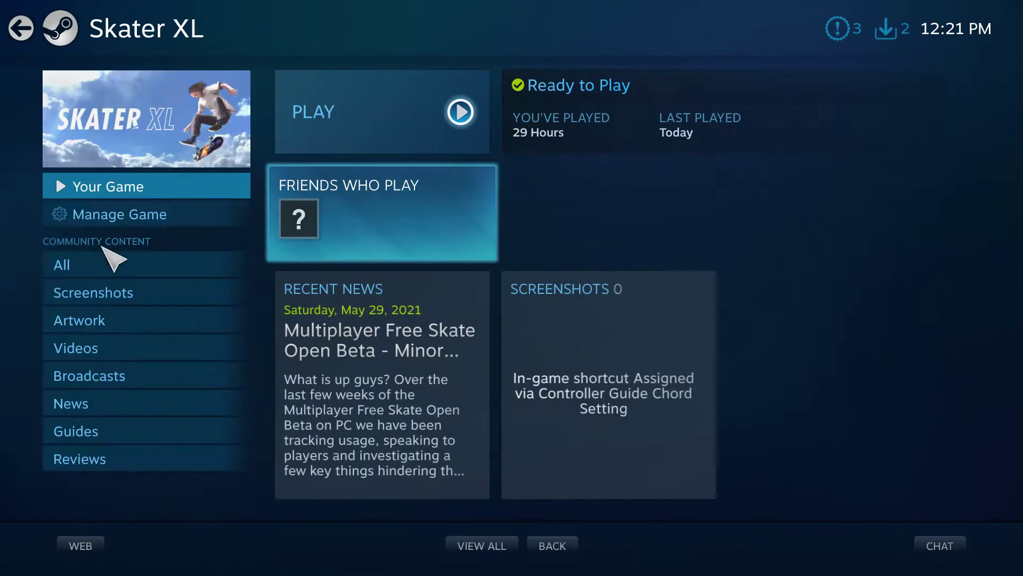
left_click(100, 213)
left_click(309, 130)
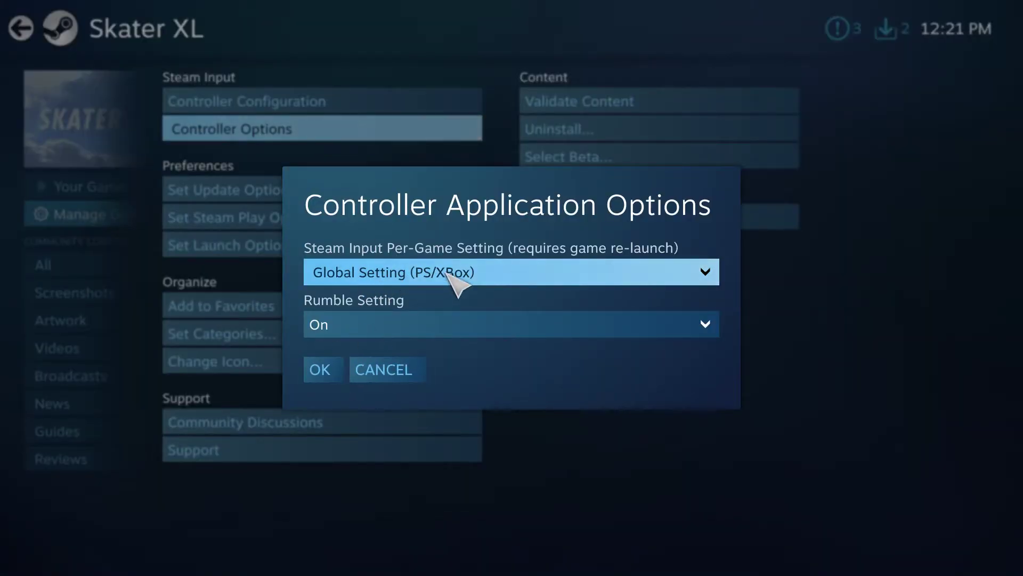
left_click(332, 376)
Step: Review Skater XL's controller configuration, then leave the game pages for the Big Picture home screen
left_click(299, 101)
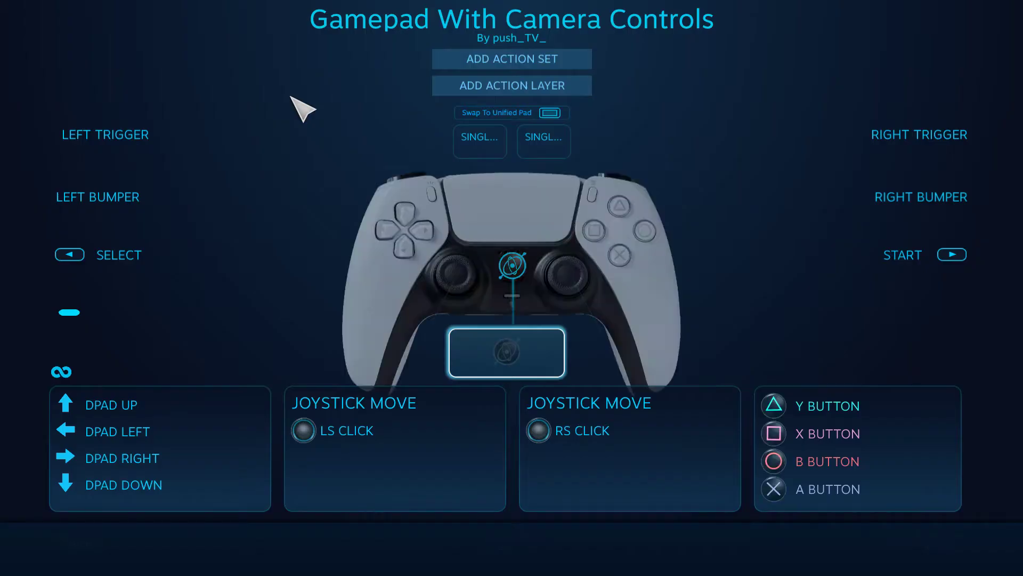
left_click(634, 546)
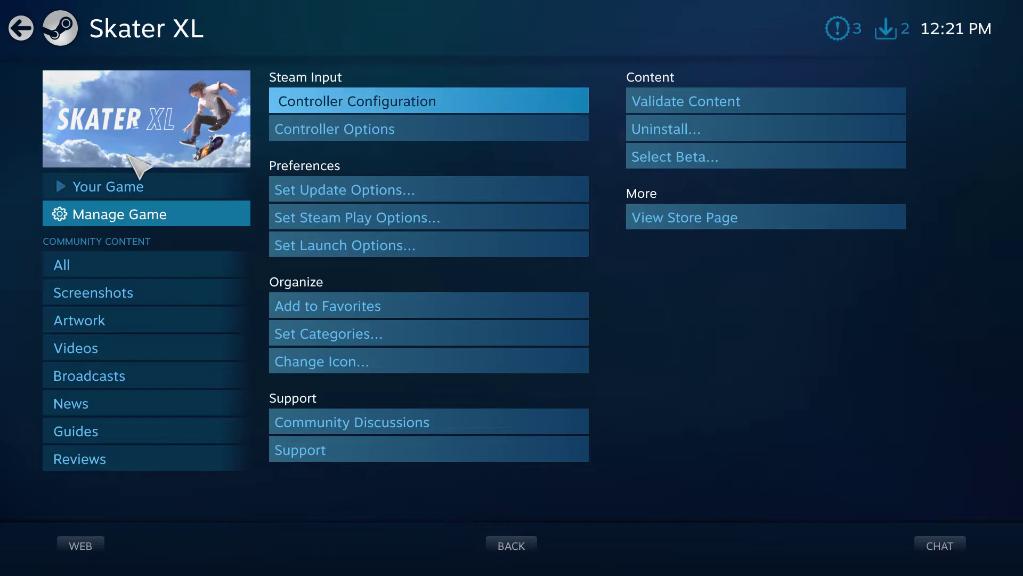
left_click(102, 193)
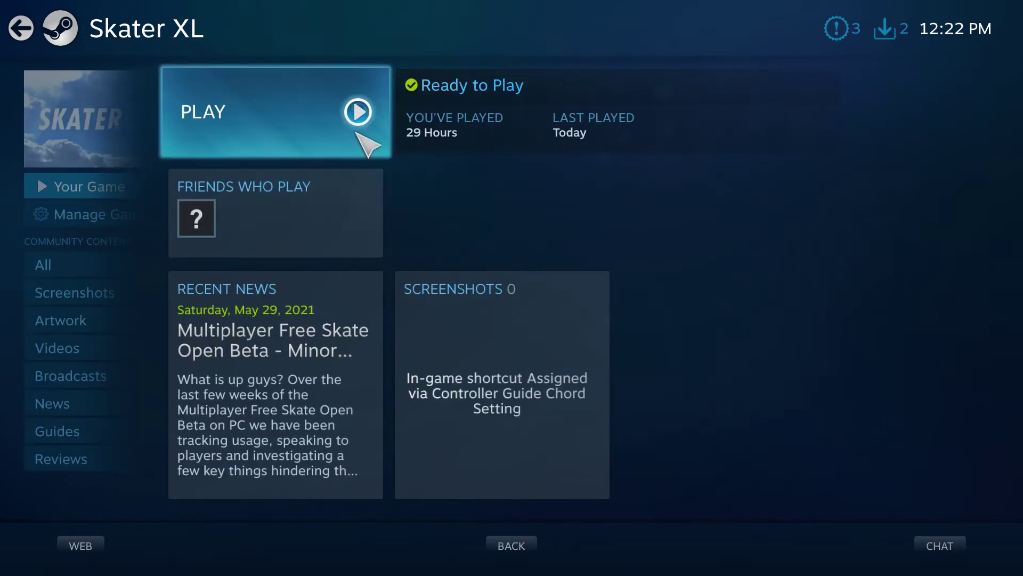
left_click(25, 28)
left_click(24, 27)
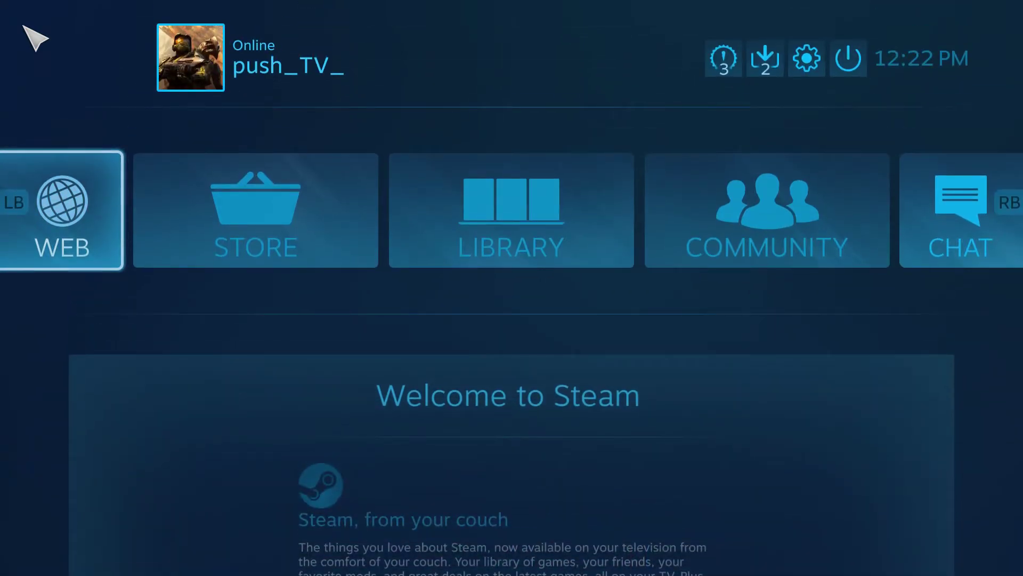
Step: Open Control Panel's Programs and Features and scroll to vJoy Device Driver 2.1.9.1
key("super+Tab")
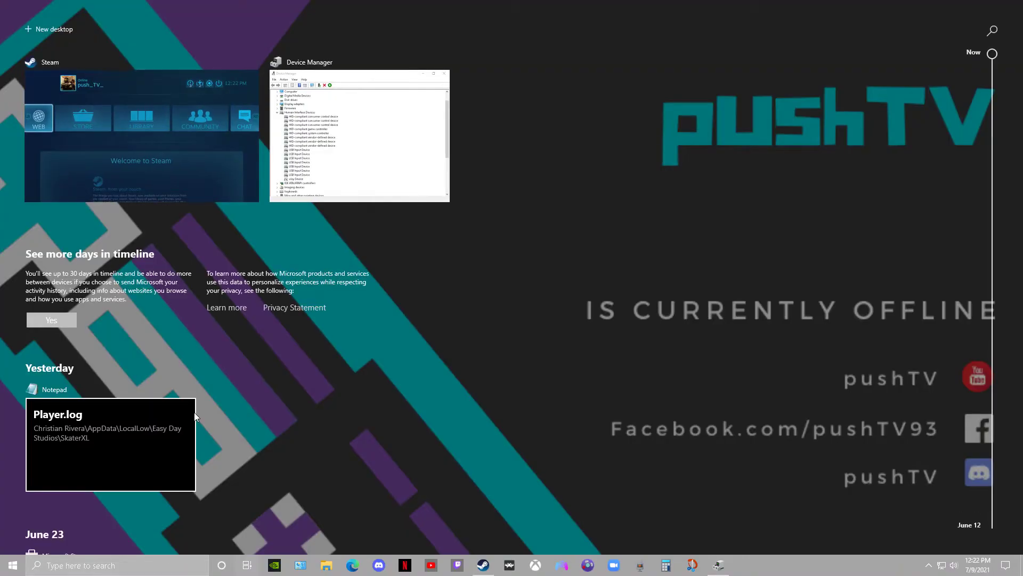
left_click(300, 565)
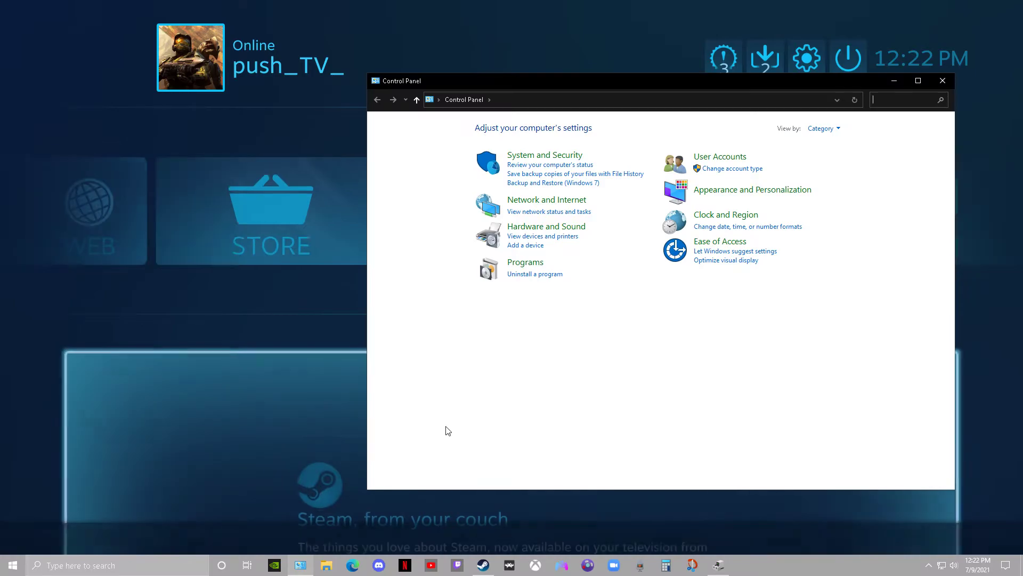
left_click(538, 277)
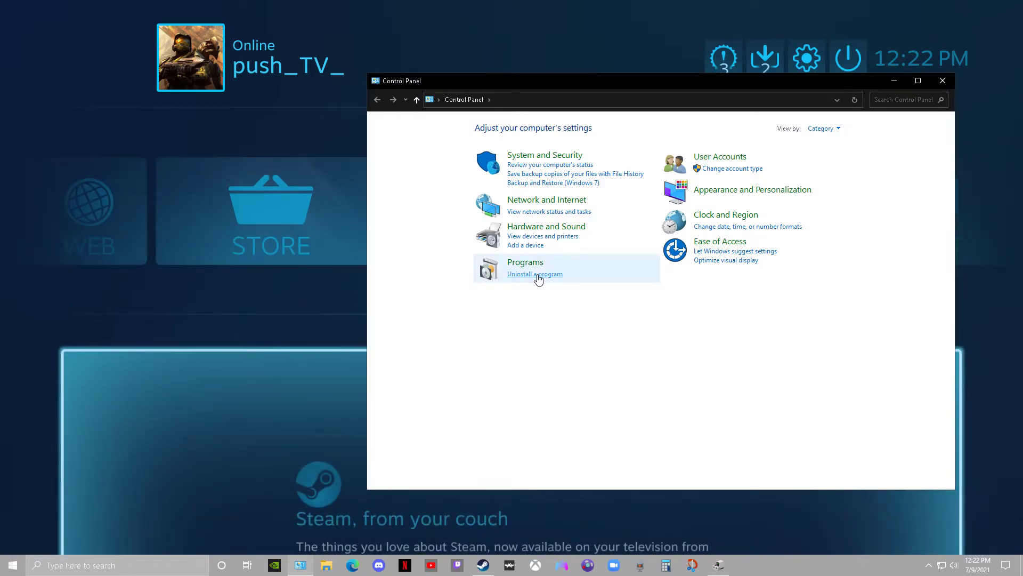
scroll(612, 373, "down", 15)
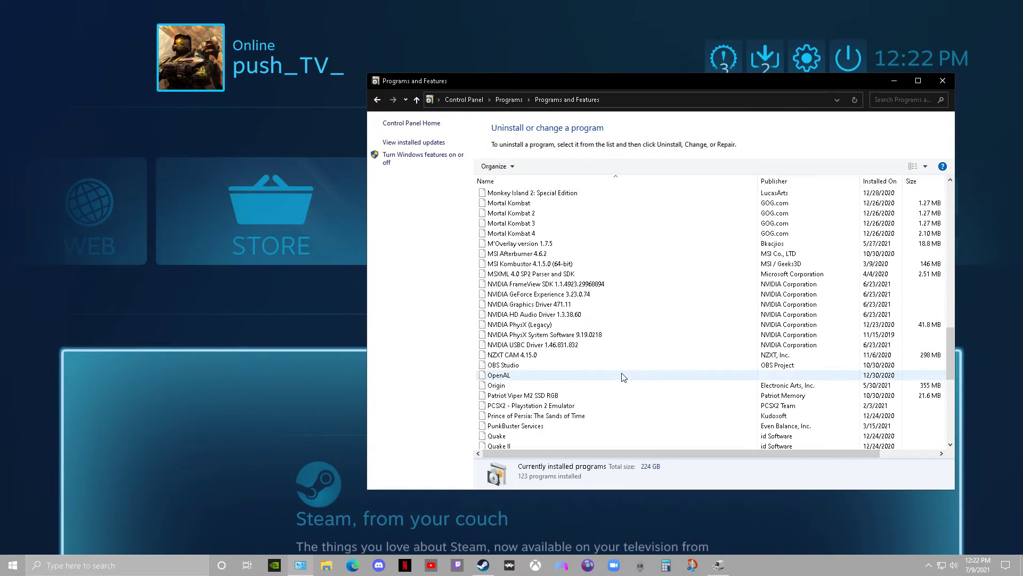
scroll(620, 378, "down", 8)
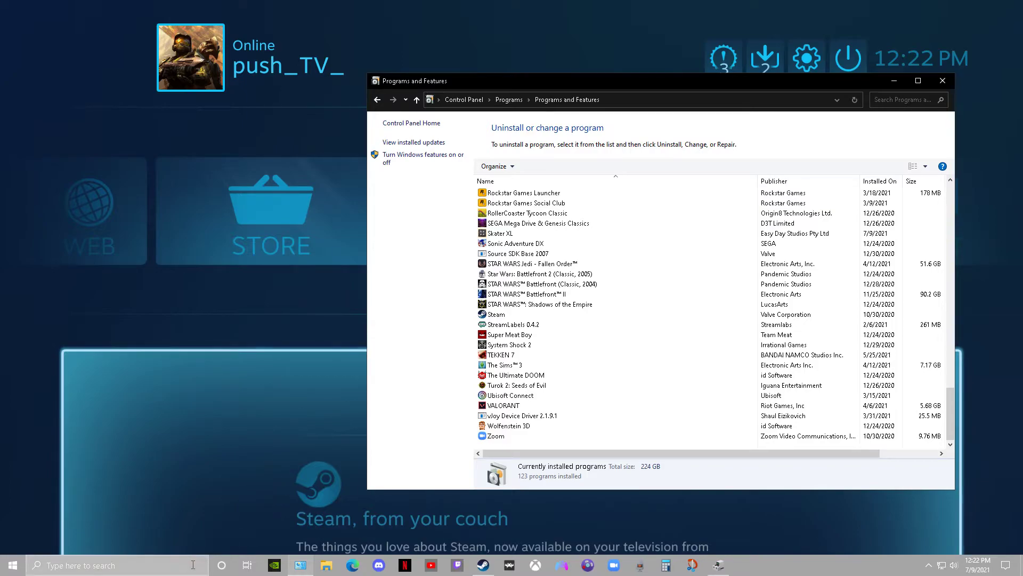
left_click(247, 565)
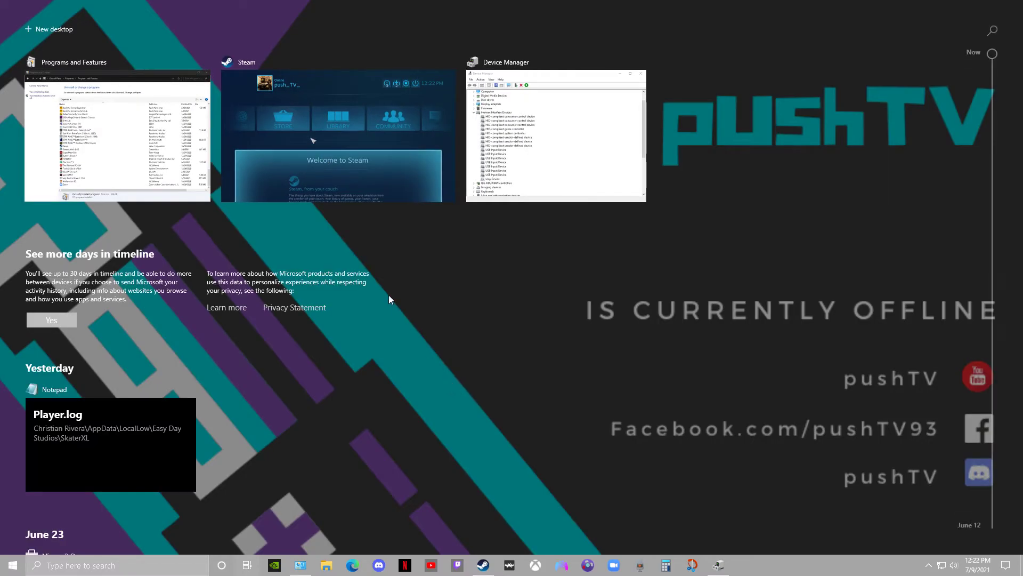
left_click(117, 136)
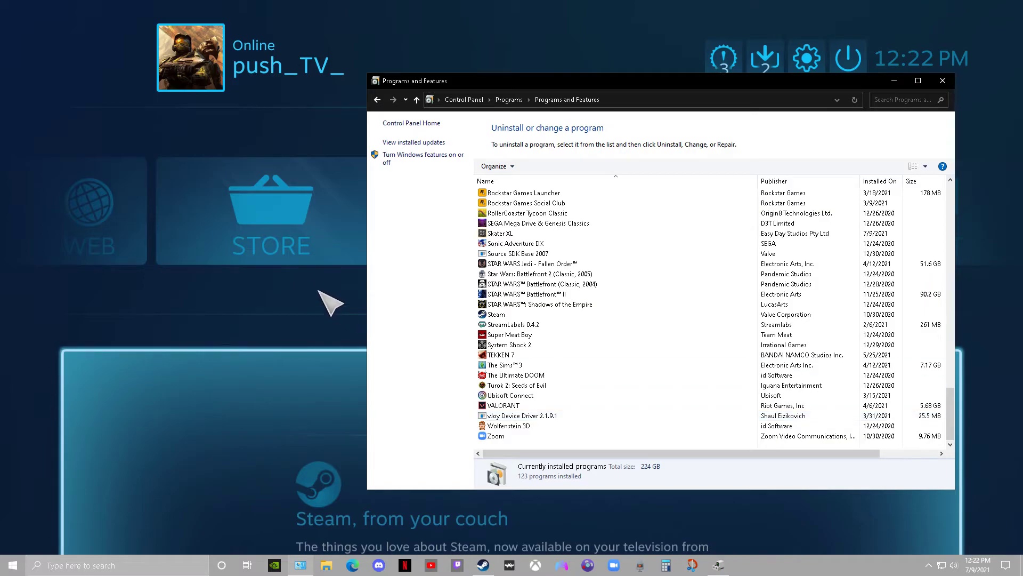
Step: Return to Steam Big Picture and open Controller Settings listing the PlayStation 5 Controller
left_click(330, 302)
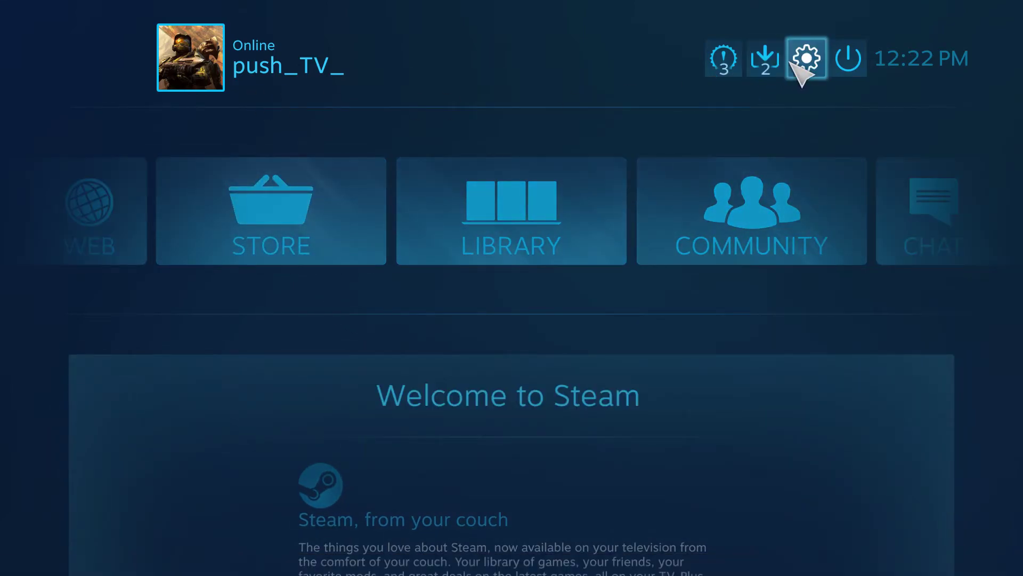
left_click(805, 62)
left_click(184, 220)
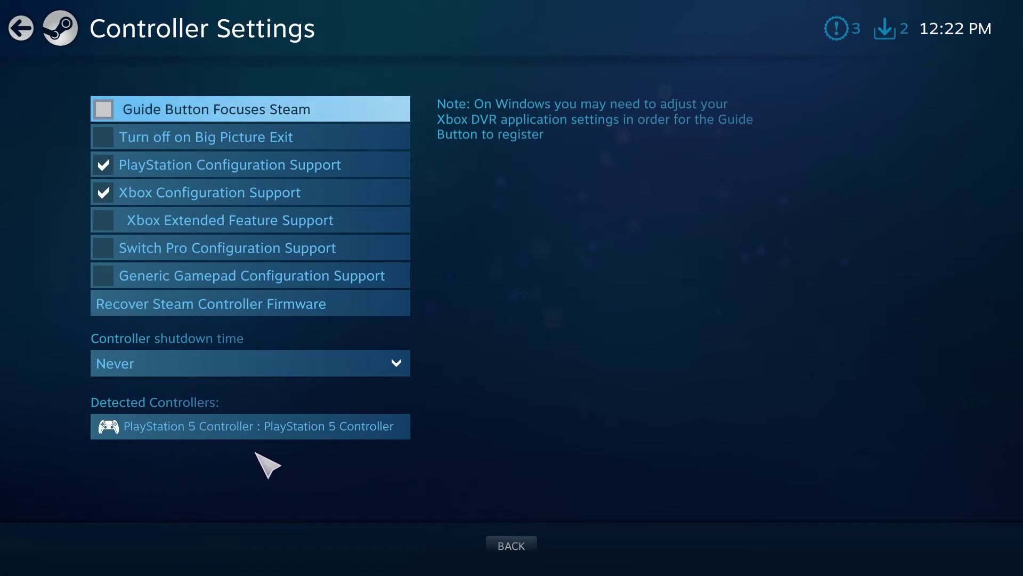
key("super+Tab")
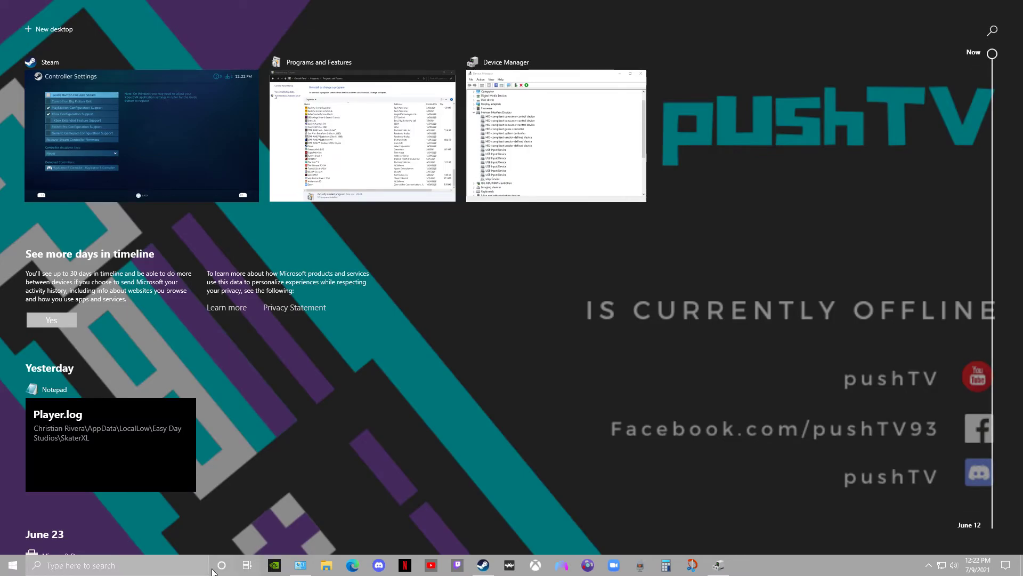
Step: With Device Manager in front, check vJoy Device is disabled and the HID-compliant game controller offers Disable device
left_click(542, 138)
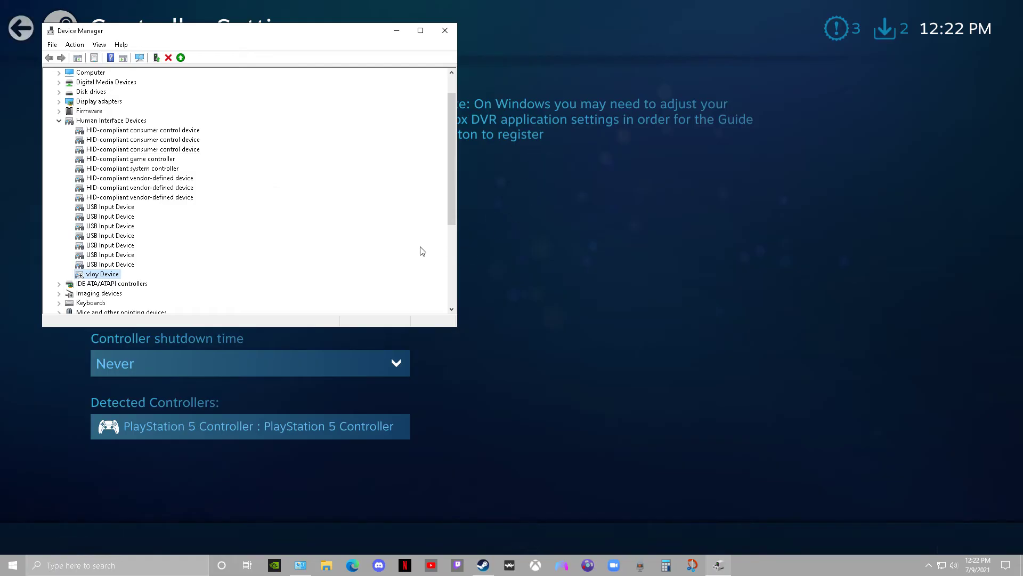
right_click(104, 278)
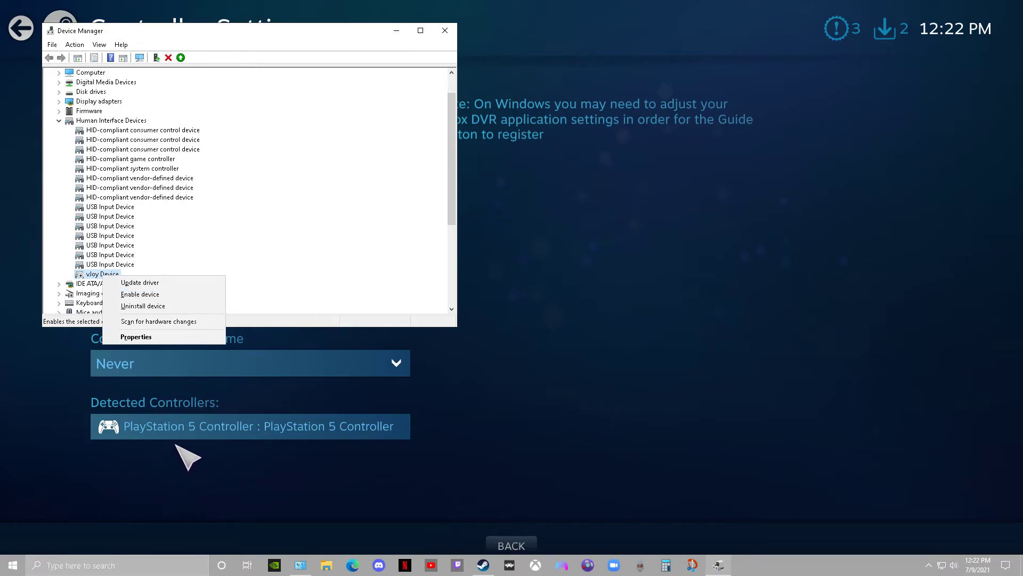
right_click(158, 161)
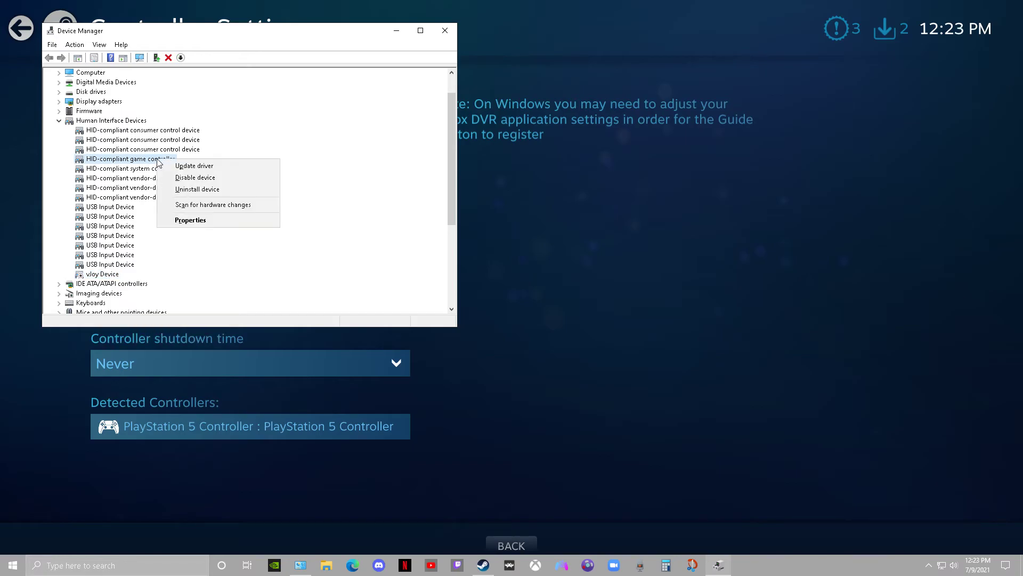
right_click(114, 165)
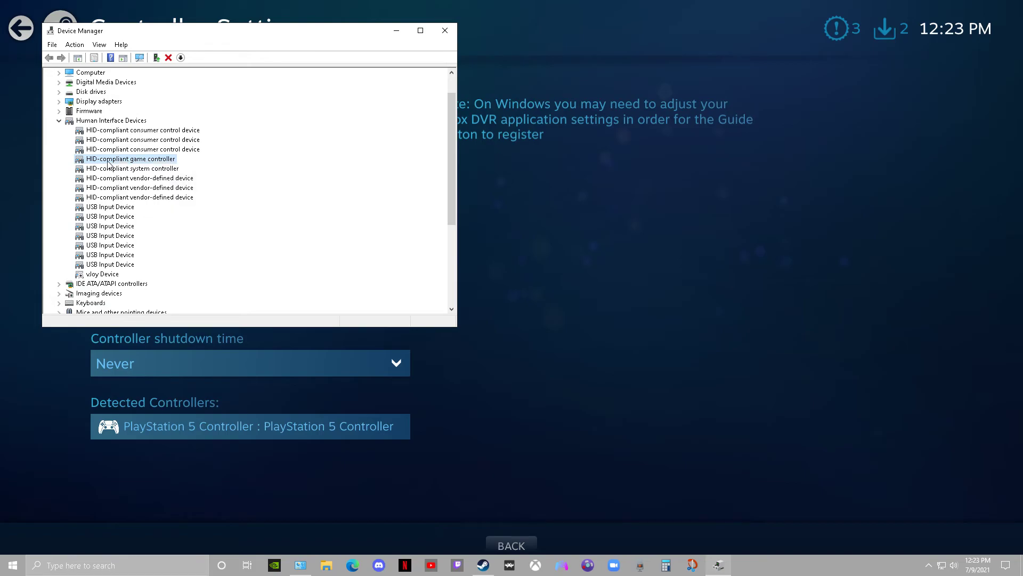
right_click(107, 163)
left_click(118, 142)
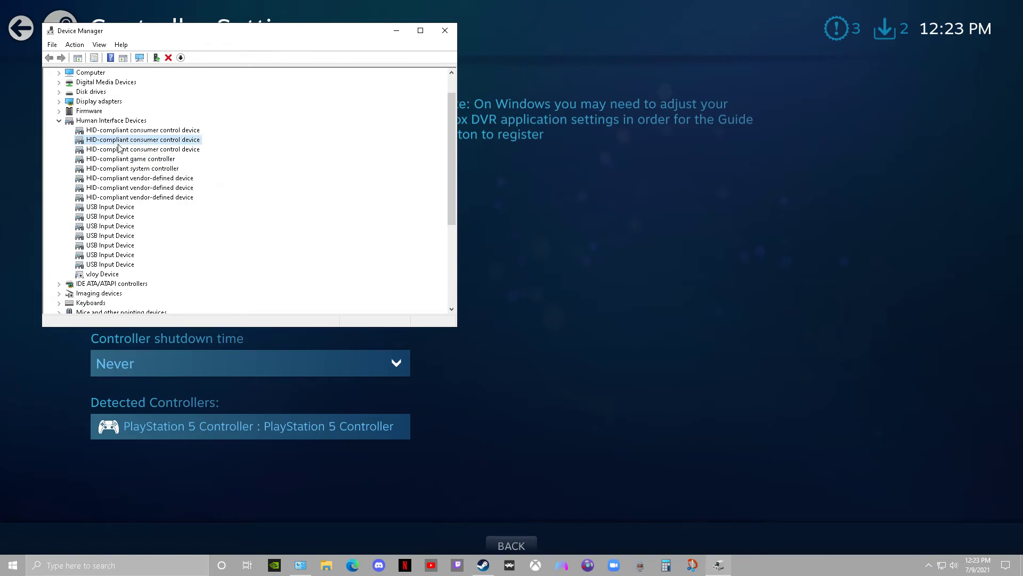
right_click(138, 161)
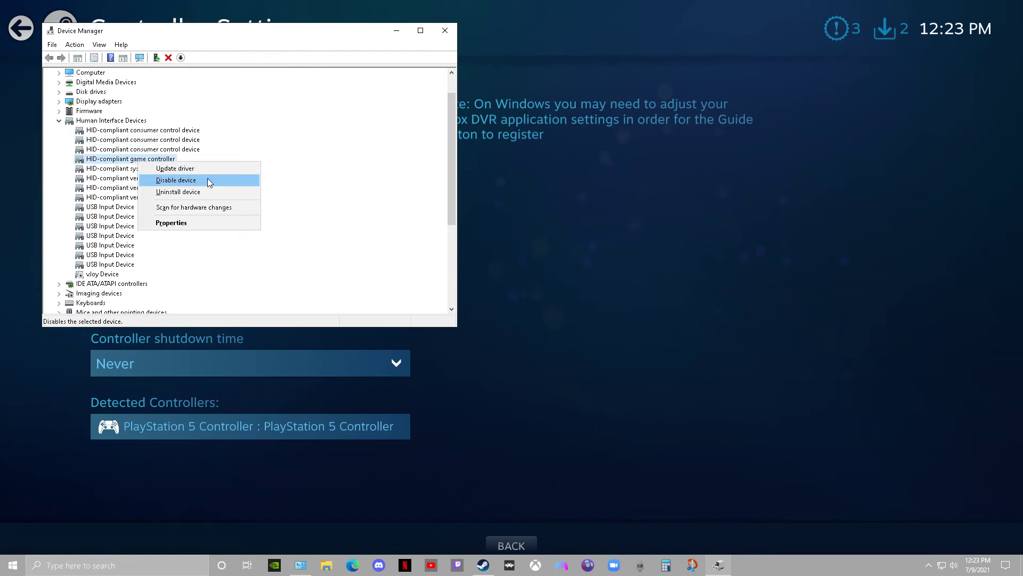